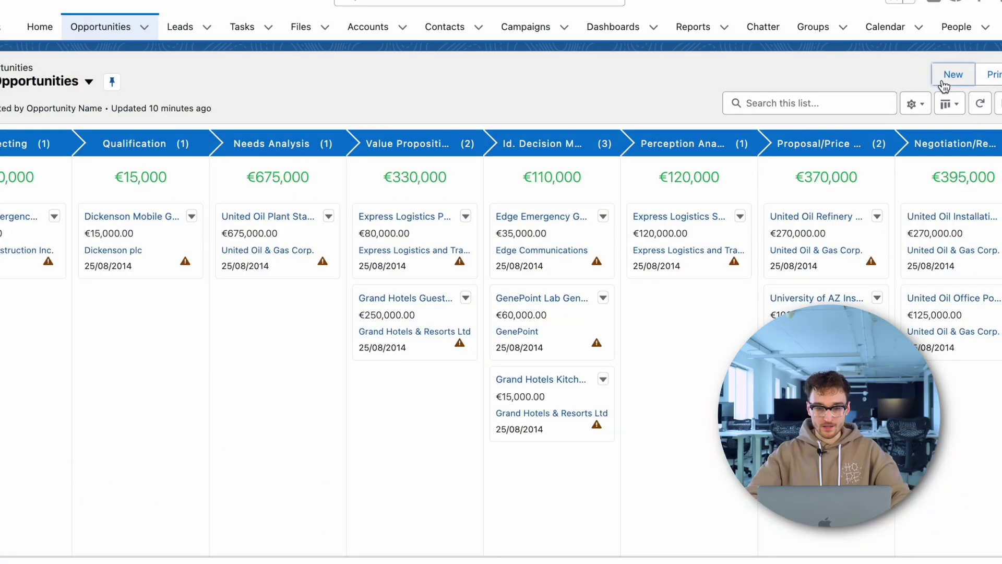
- Start a new opportunity named 'Daily Logistic Service', linked to the Daily Logistic Service account
click(943, 82)
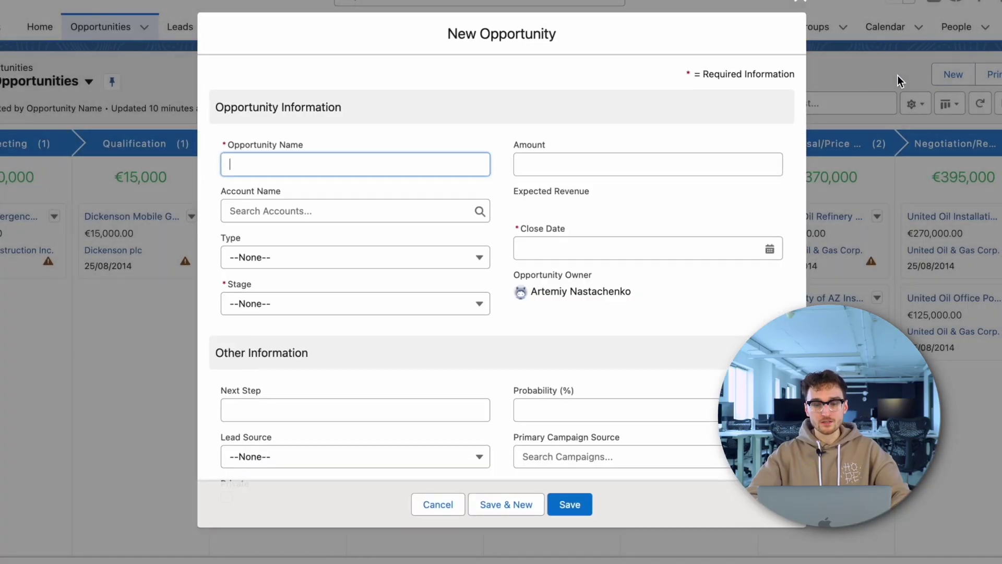
text(Daily Logistic Service)
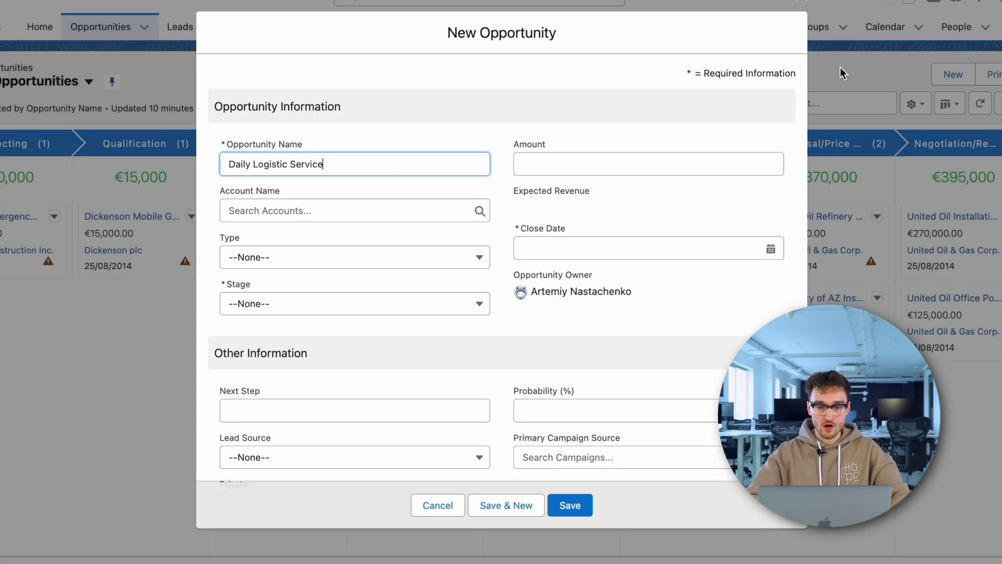
click(320, 211)
click(293, 263)
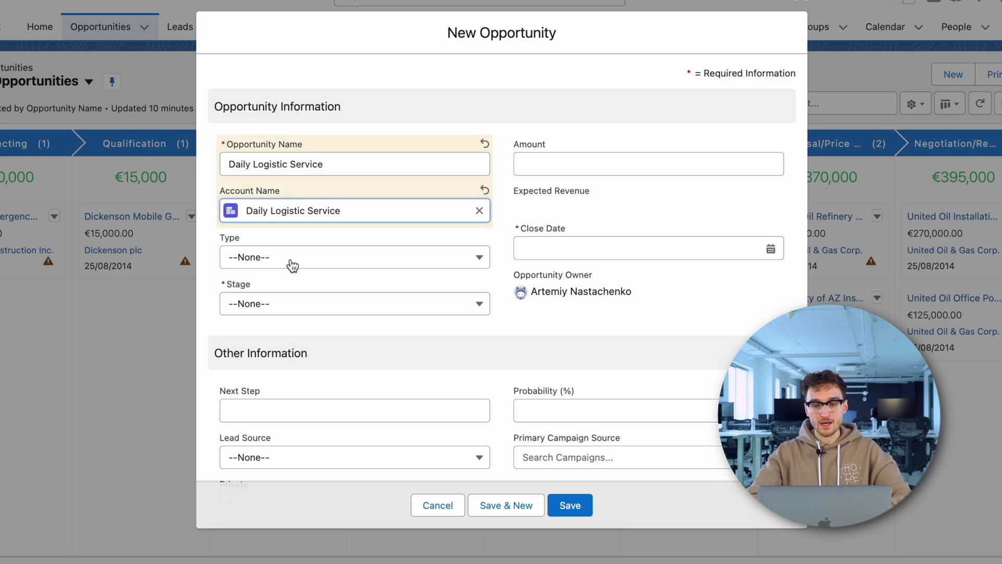
- Set the opportunity Type to New Customer and Lead Source to Other
click(292, 264)
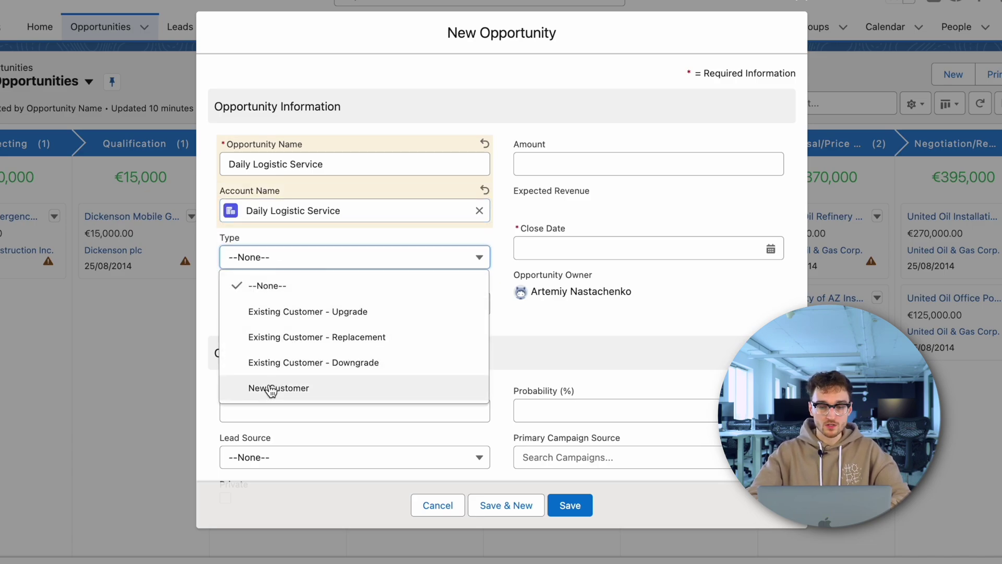
click(271, 389)
scroll(270, 397, down, 2)
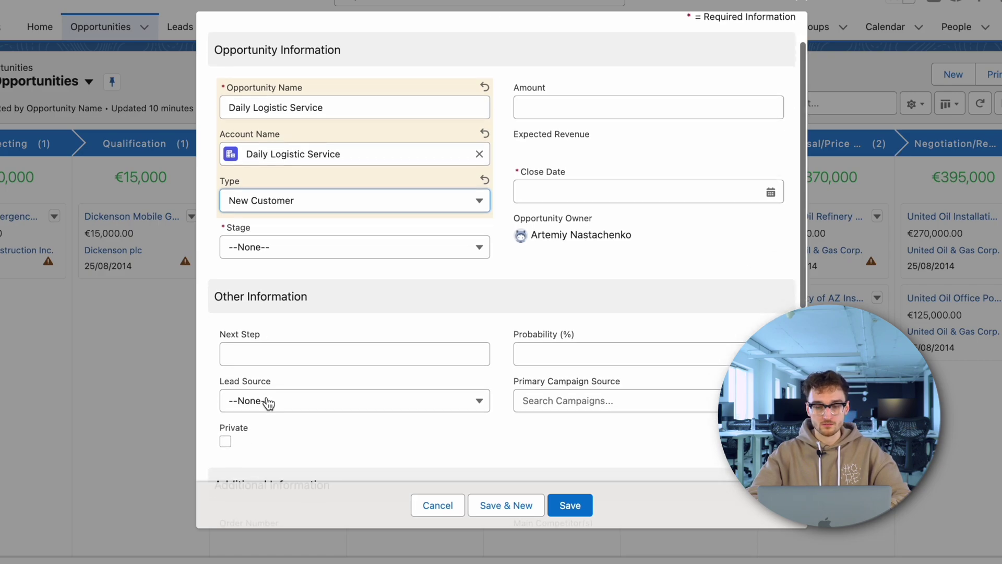
click(266, 404)
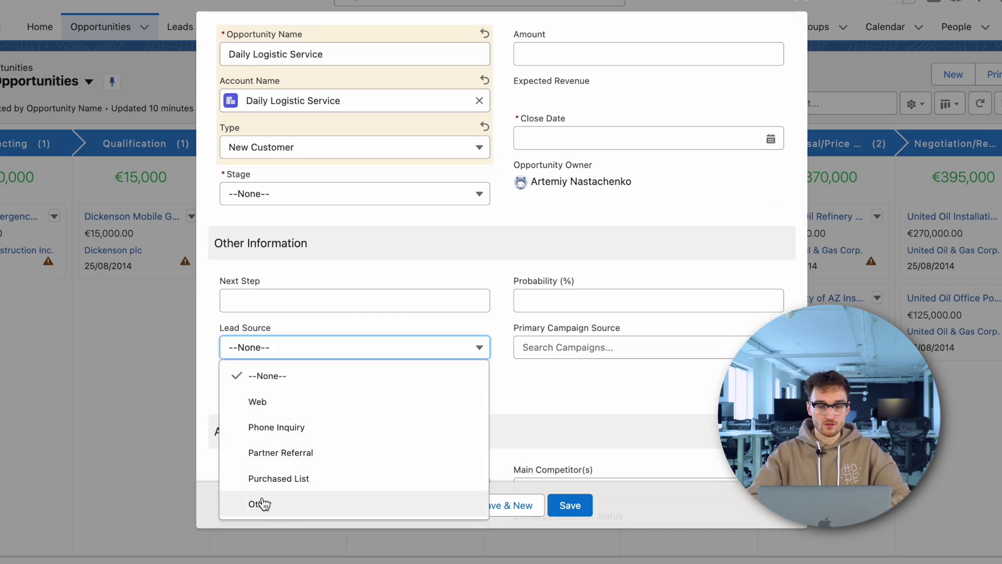
click(262, 503)
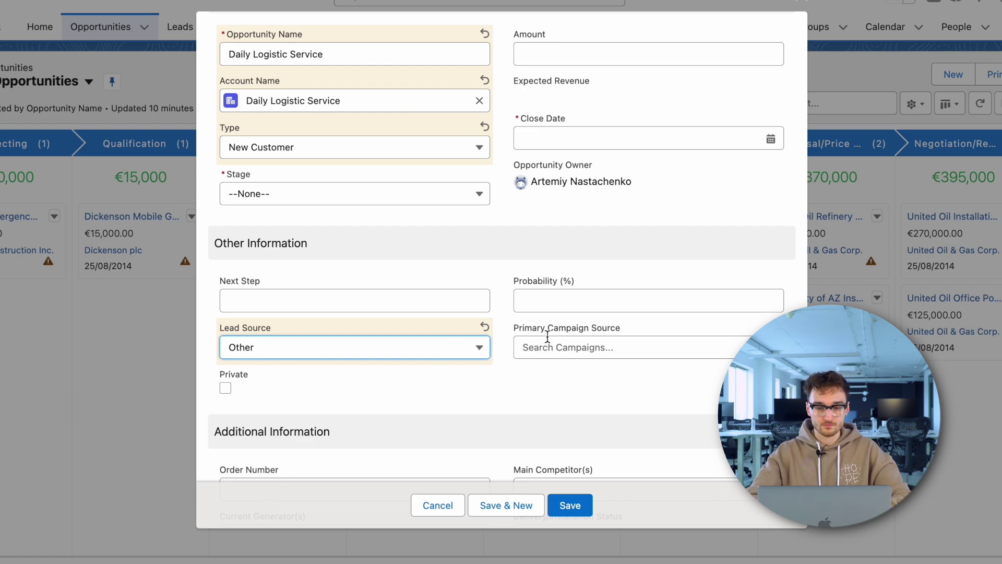
scroll(547, 337, up, 3)
scroll(547, 336, up, 1)
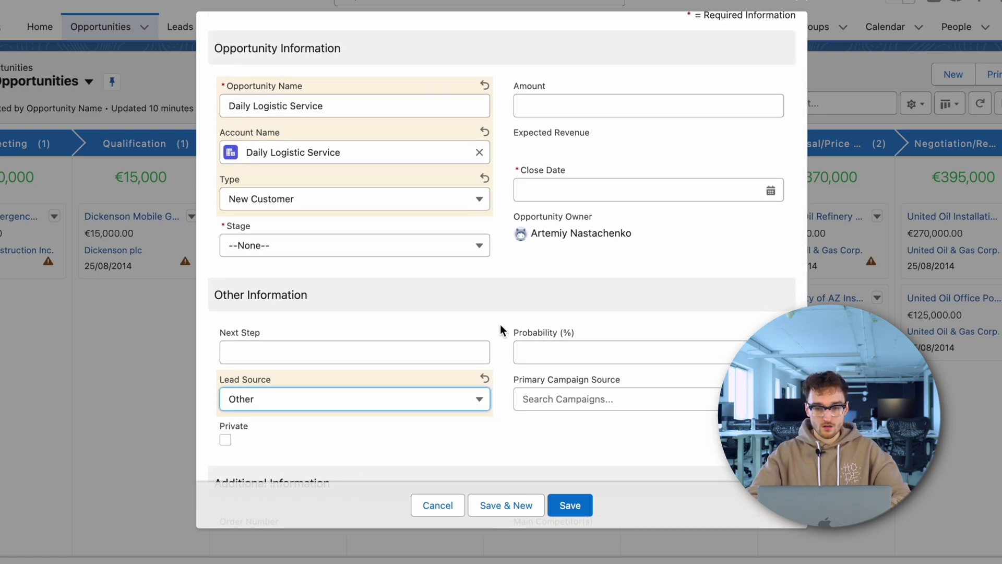
- Enter an amount of 100000 and a close date of 30/03/2024
click(582, 99)
text(1)
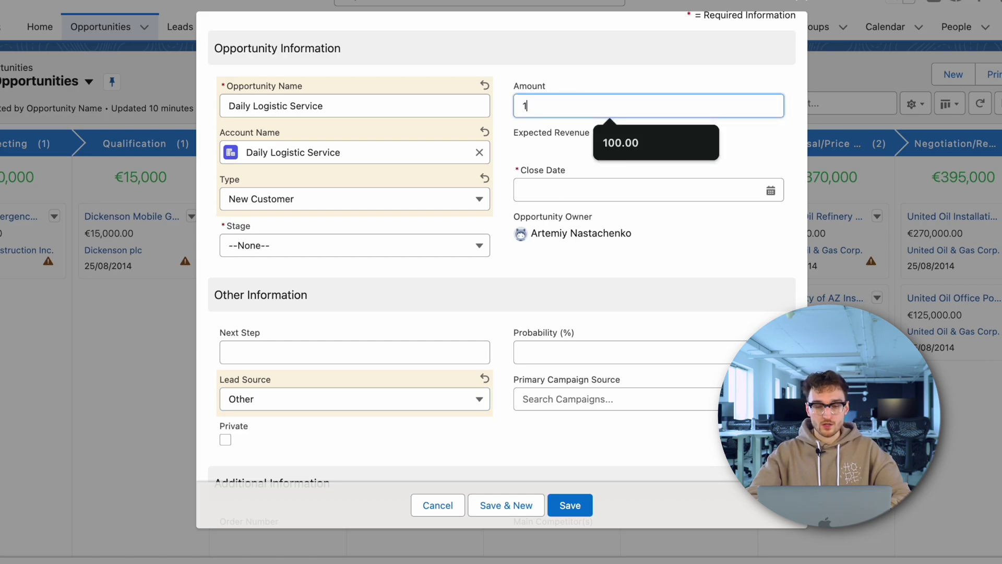
text(00000)
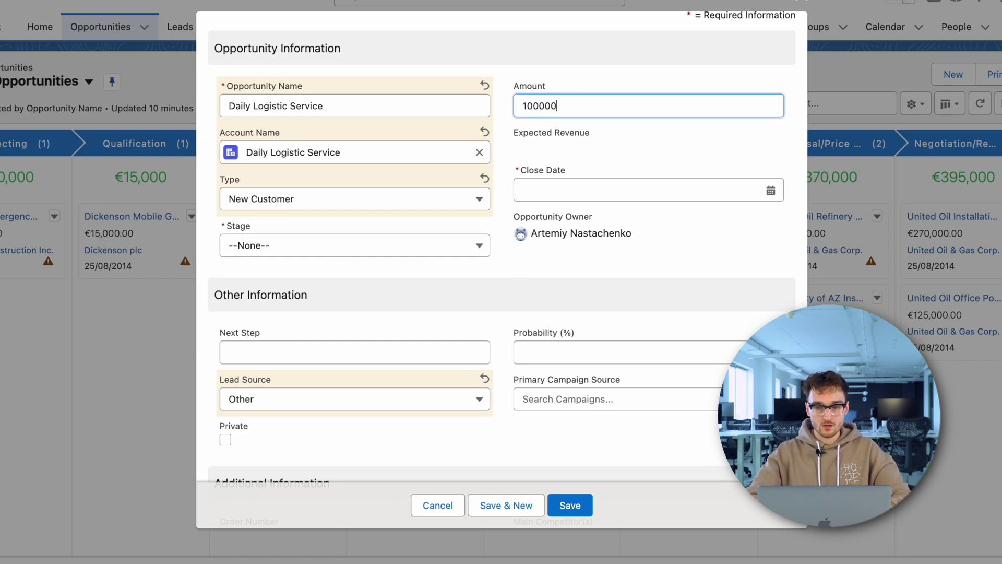
click(577, 149)
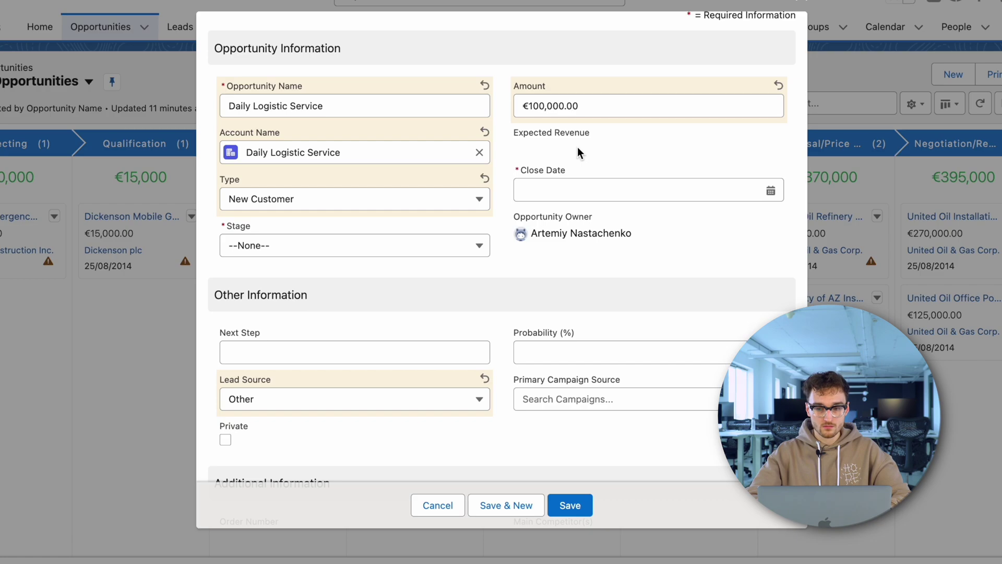
click(543, 193)
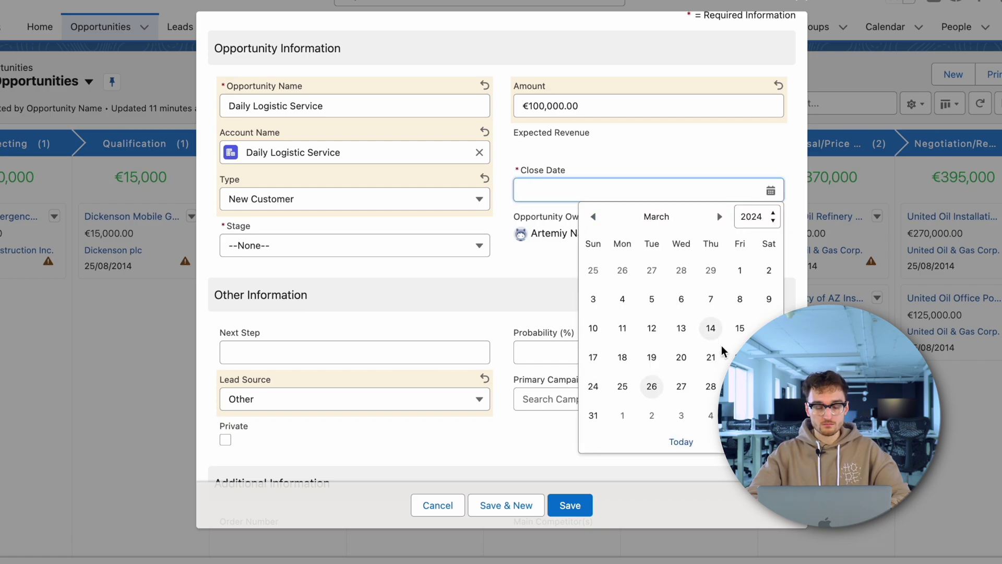
click(769, 386)
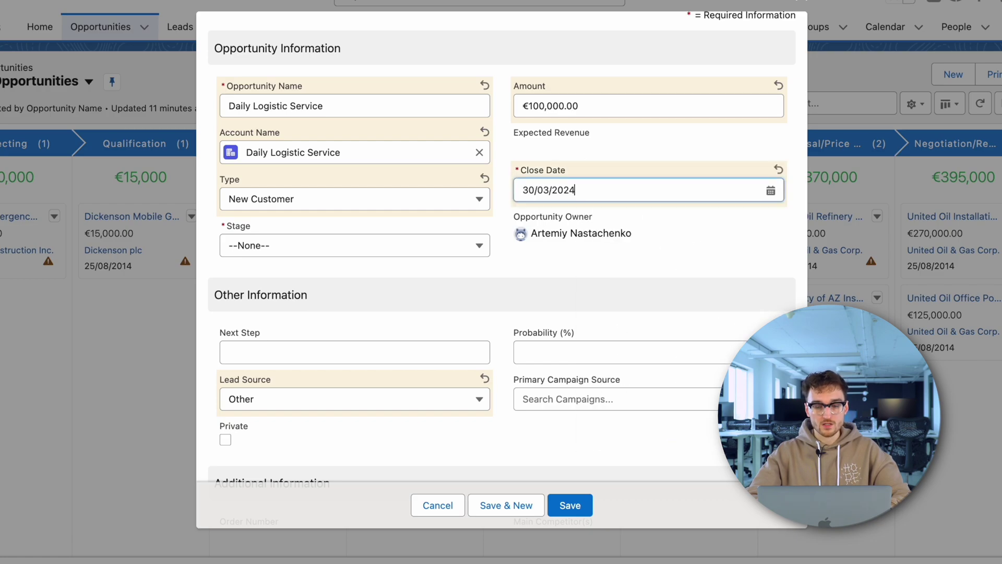
- Set the stage to Prospecting and save the new opportunity
click(447, 254)
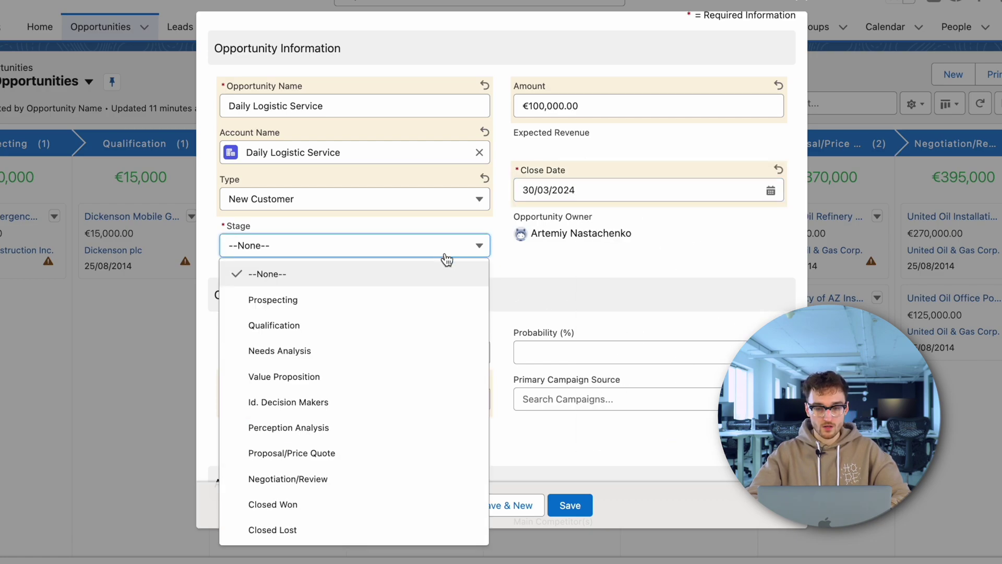
click(392, 299)
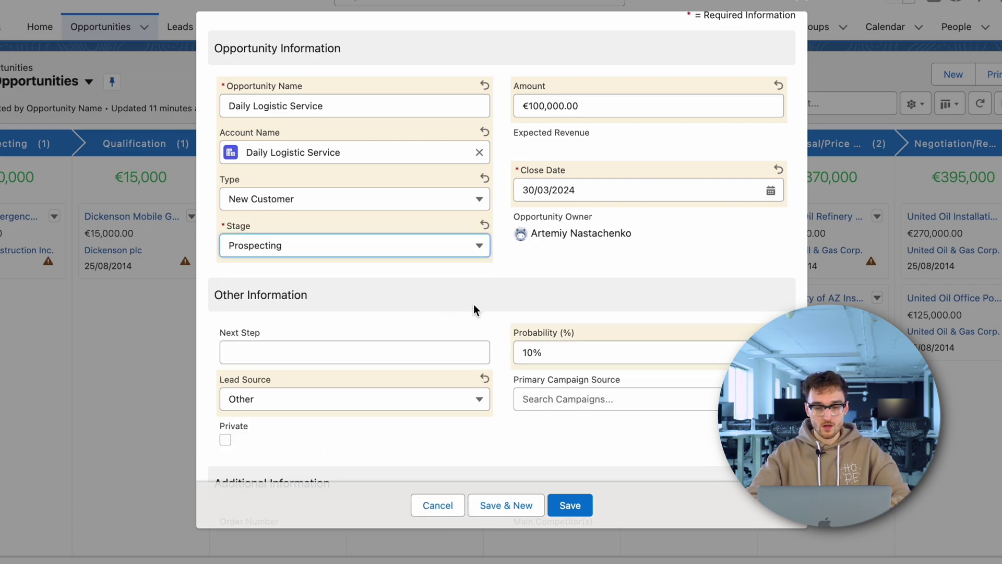
scroll(474, 306, down, 1)
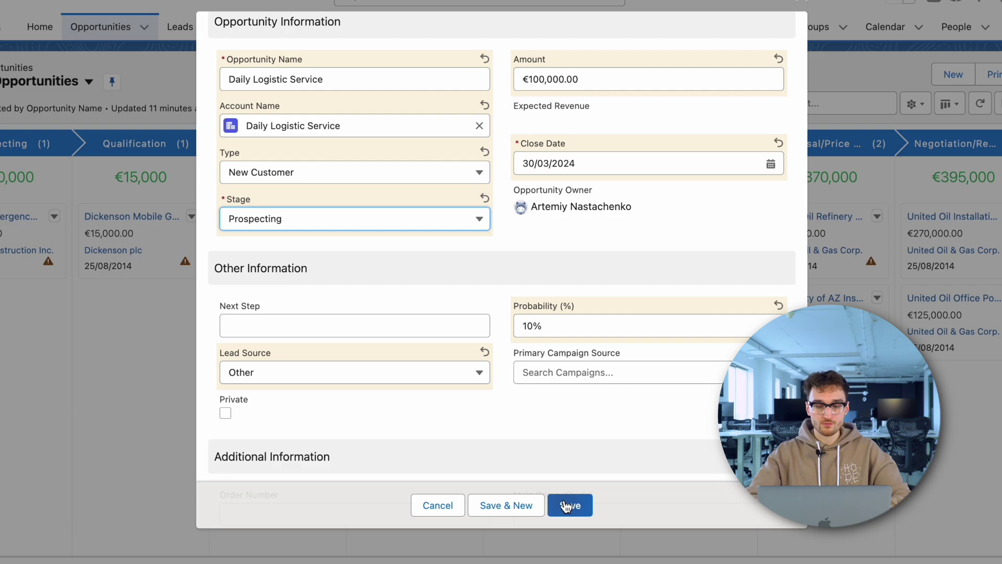
scroll(562, 461, down, 5)
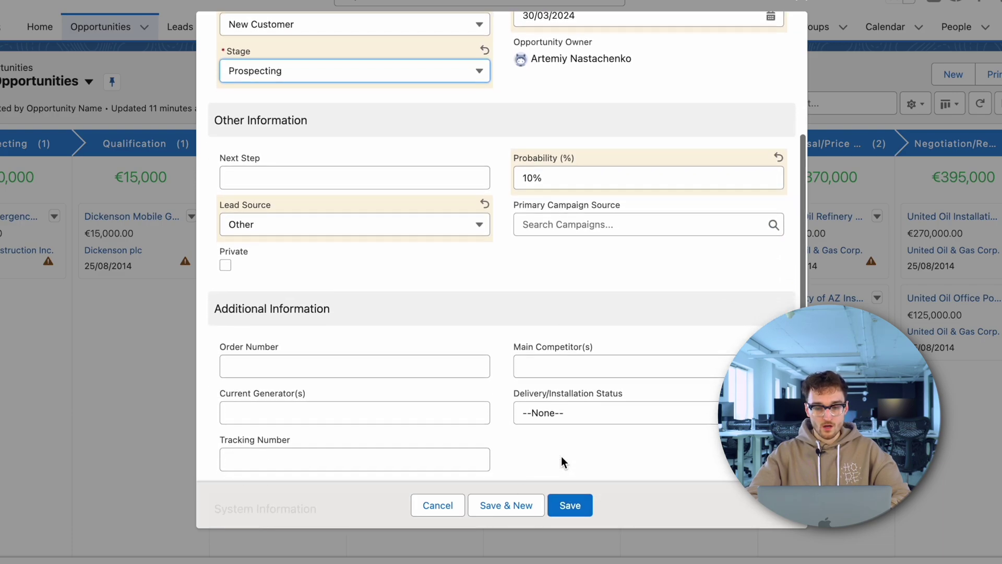
scroll(561, 457, down, 1)
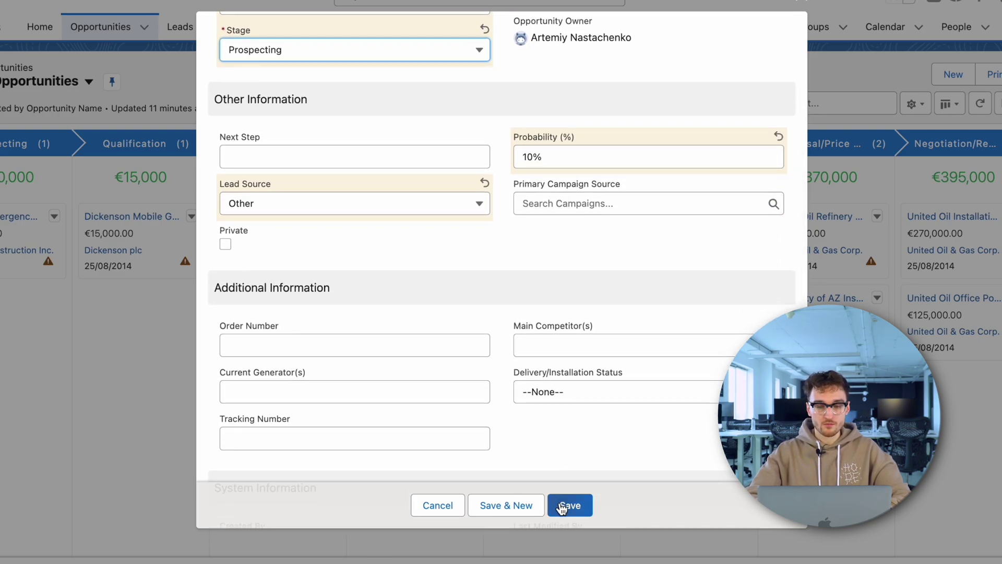
click(561, 505)
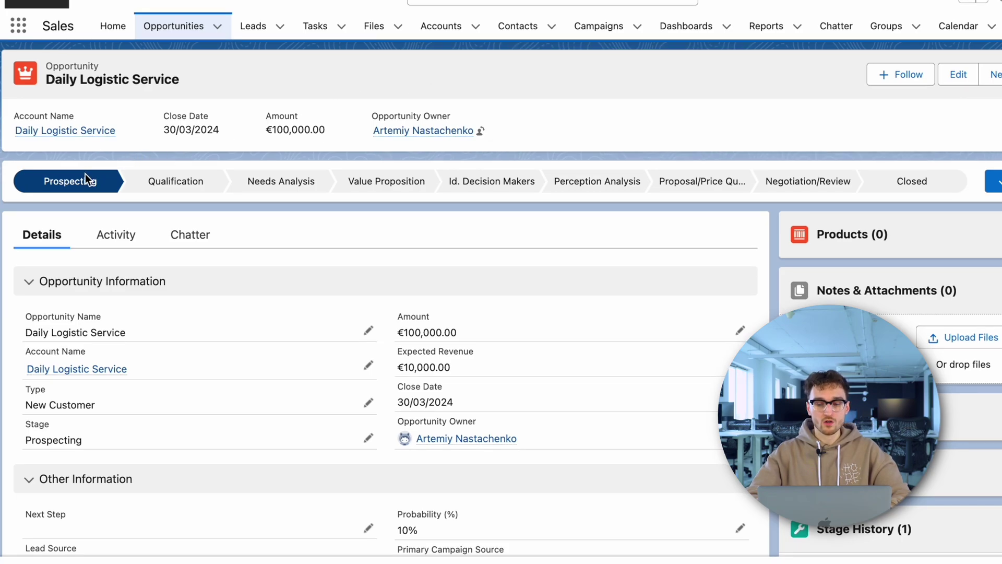
mouse_move(84, 185)
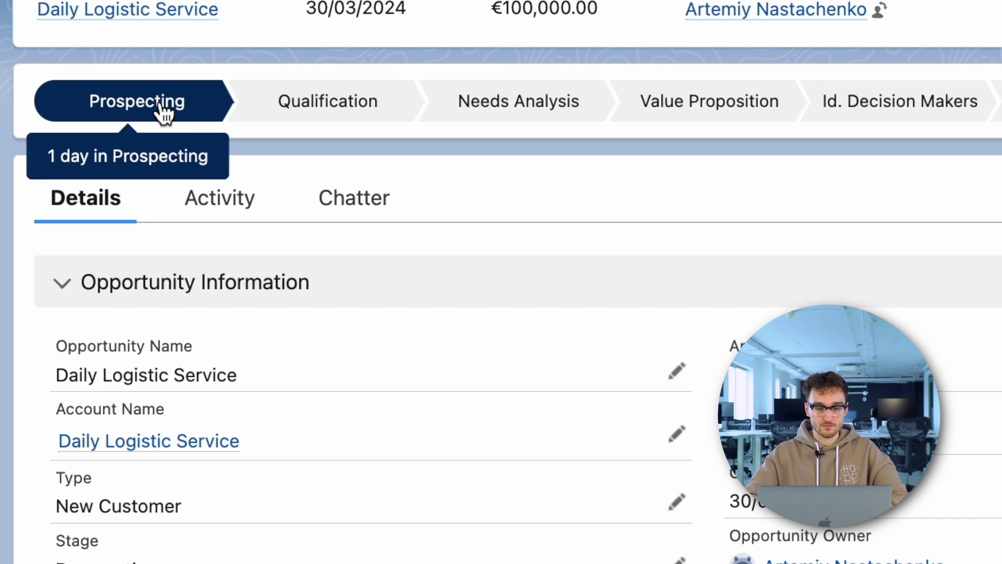
- Select Qualification, Needs Analysis, then Value Proposition on the Daily Logistic Service path bar
click(320, 102)
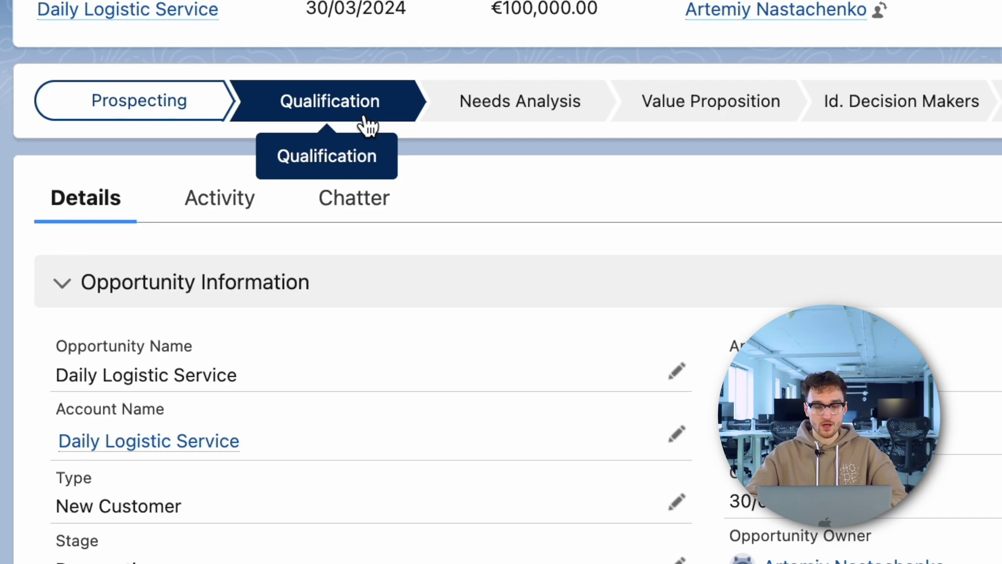
click(530, 120)
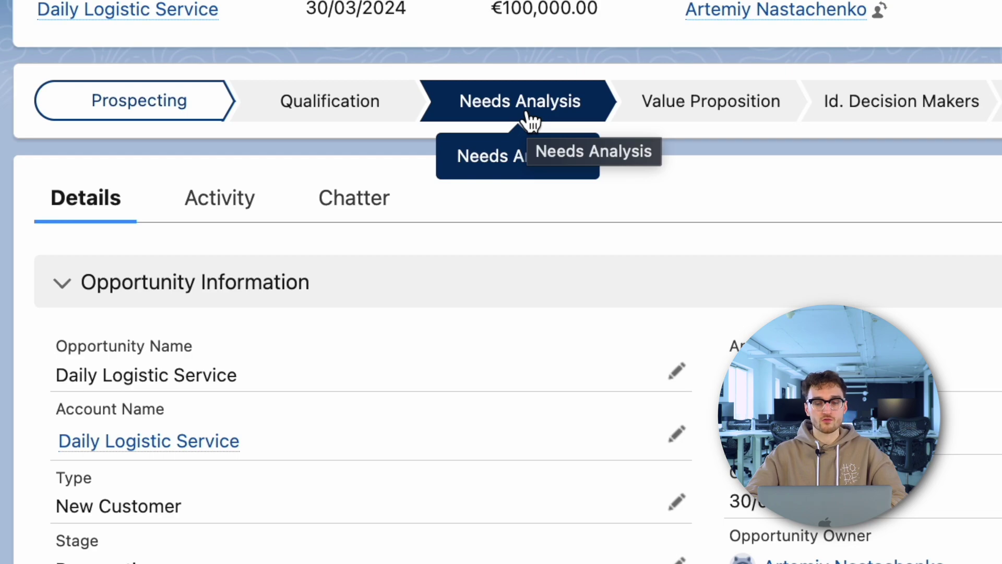
click(685, 105)
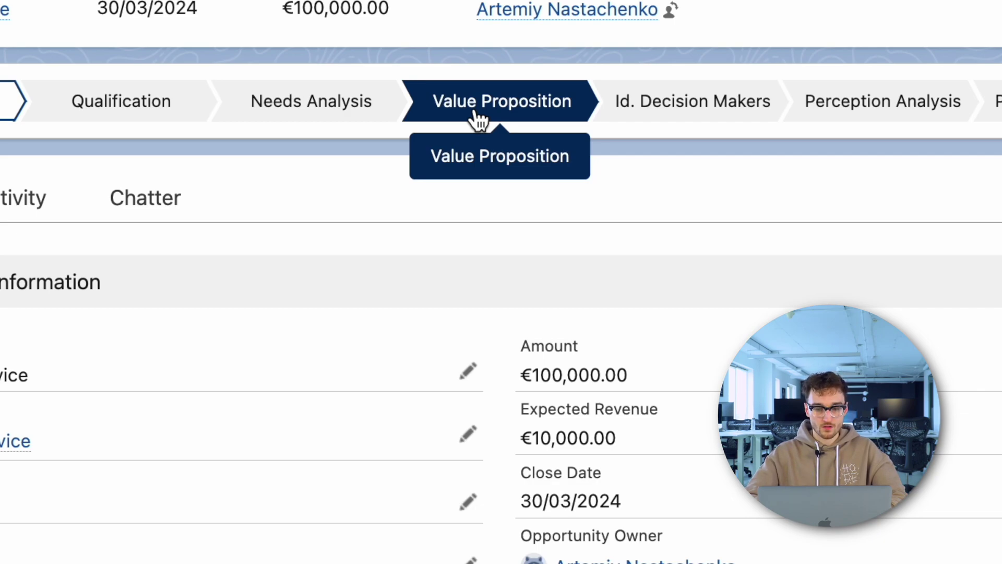
- Select Id. Decision Makers, Perception Analysis, Proposal/Price Quote, then Negotiation/Review on the path bar
click(658, 126)
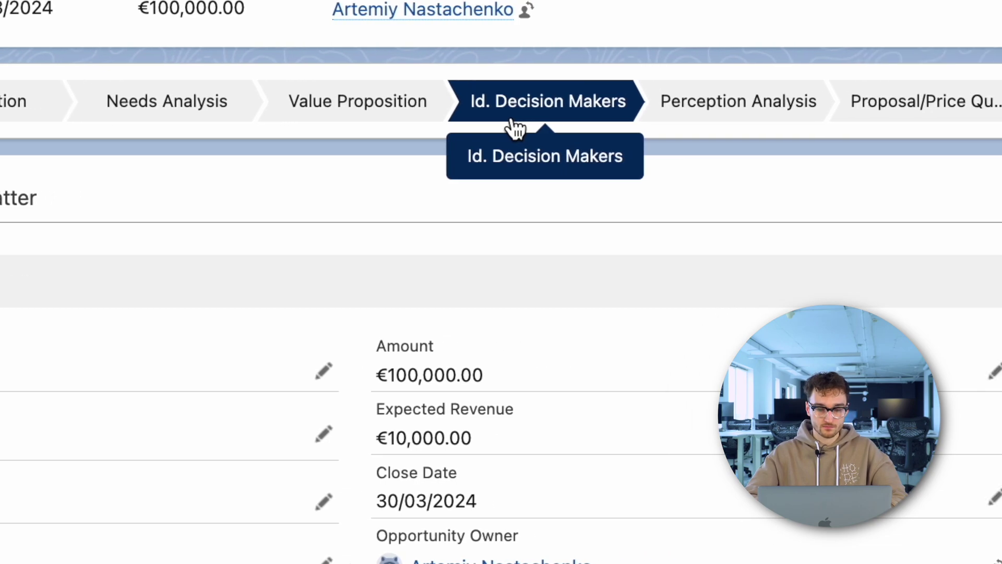
click(844, 119)
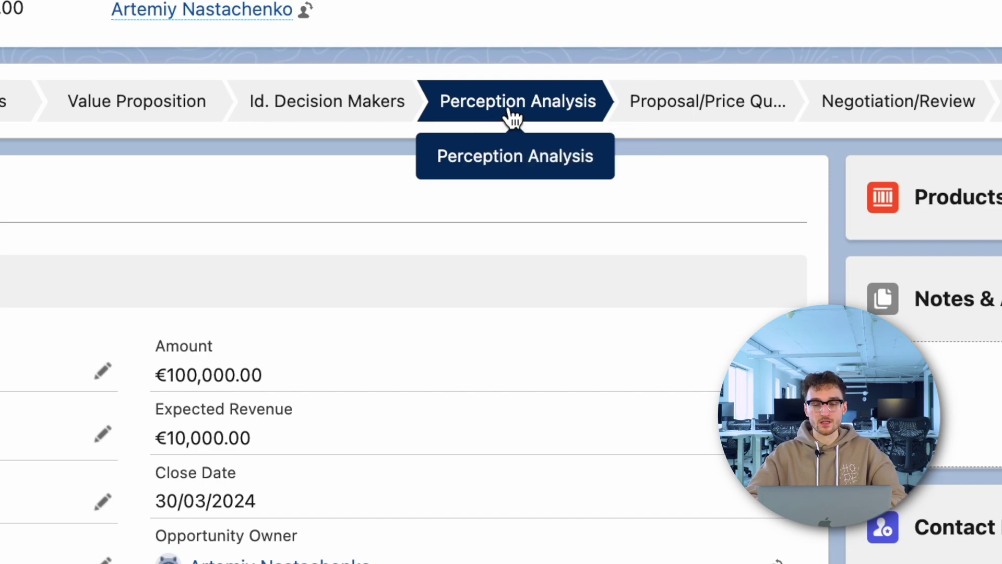
click(639, 118)
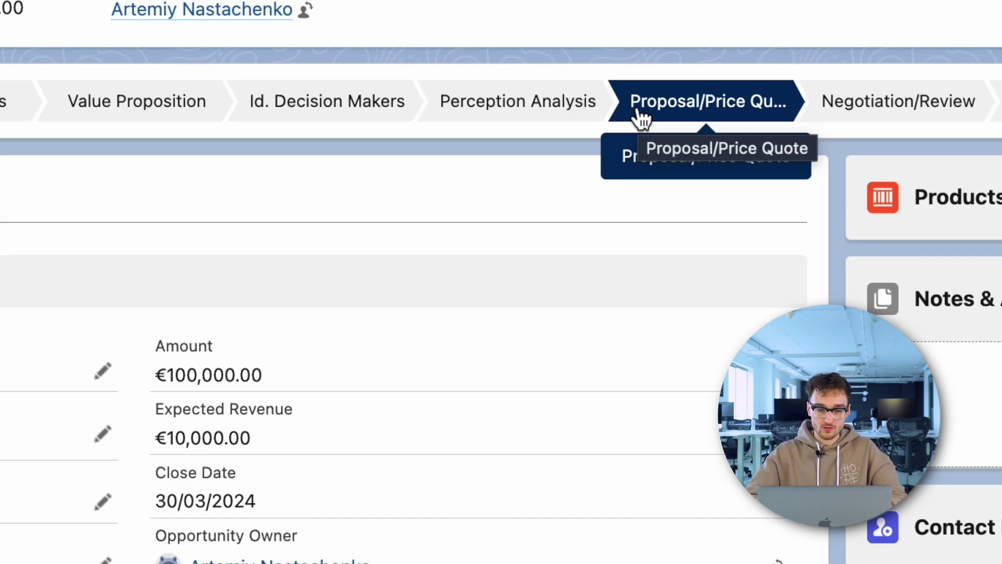
click(826, 112)
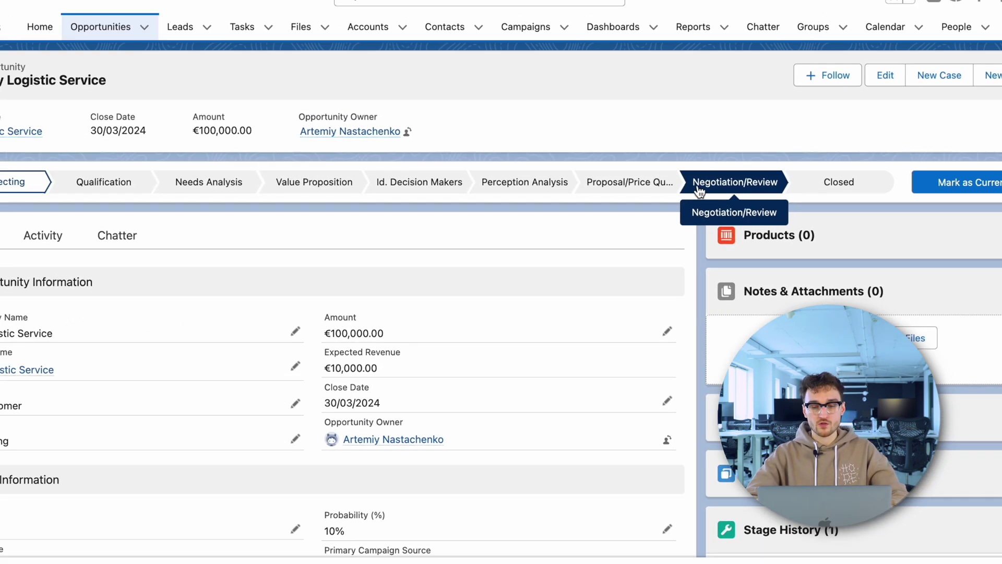
- Close the opportunity with closed stage Closed Won and save it
click(819, 188)
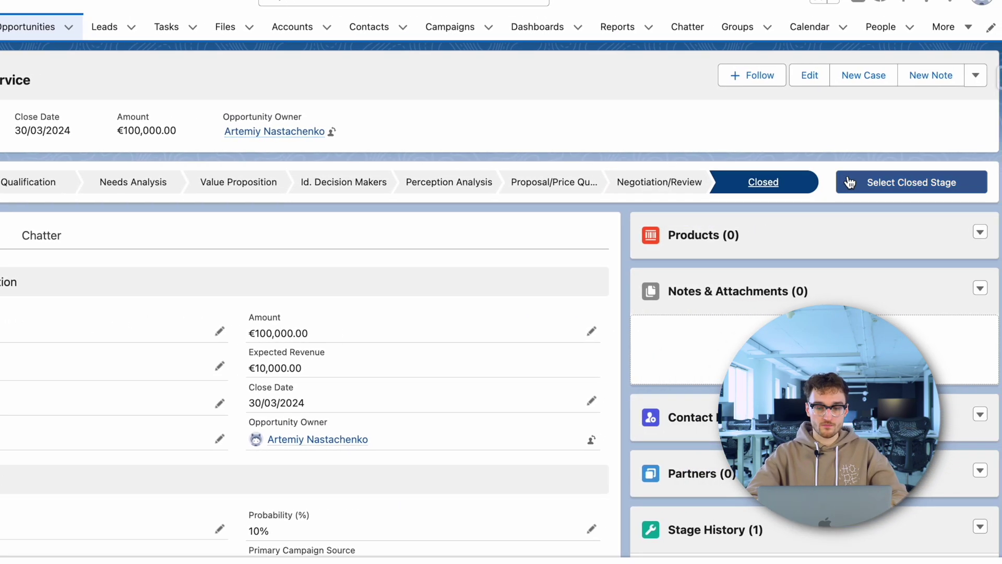
click(937, 186)
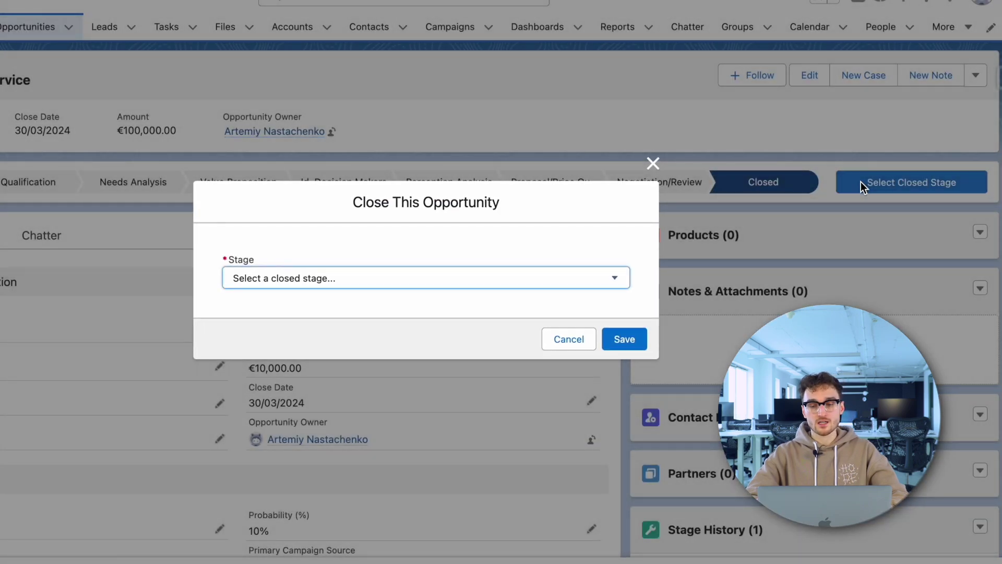
click(270, 279)
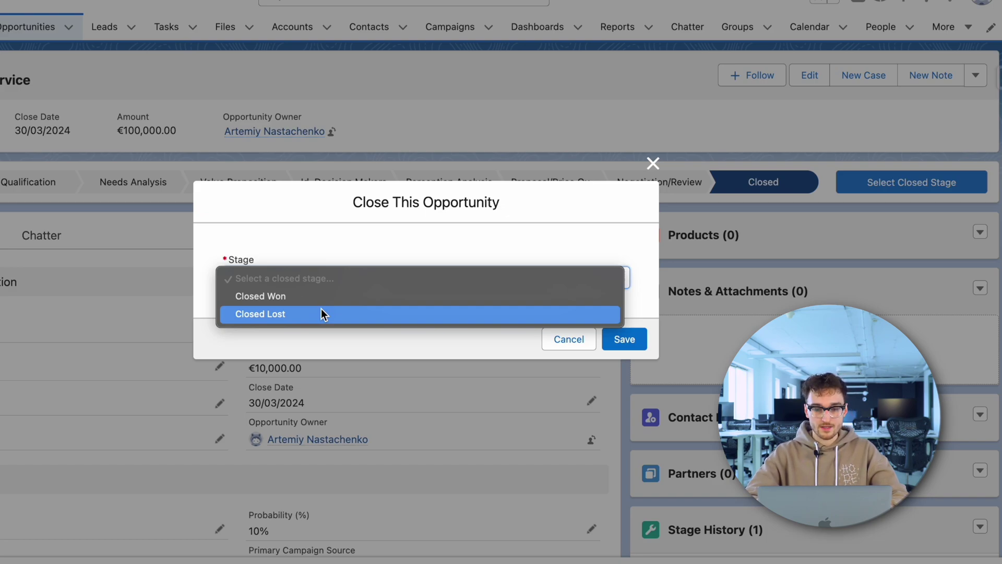
click(495, 297)
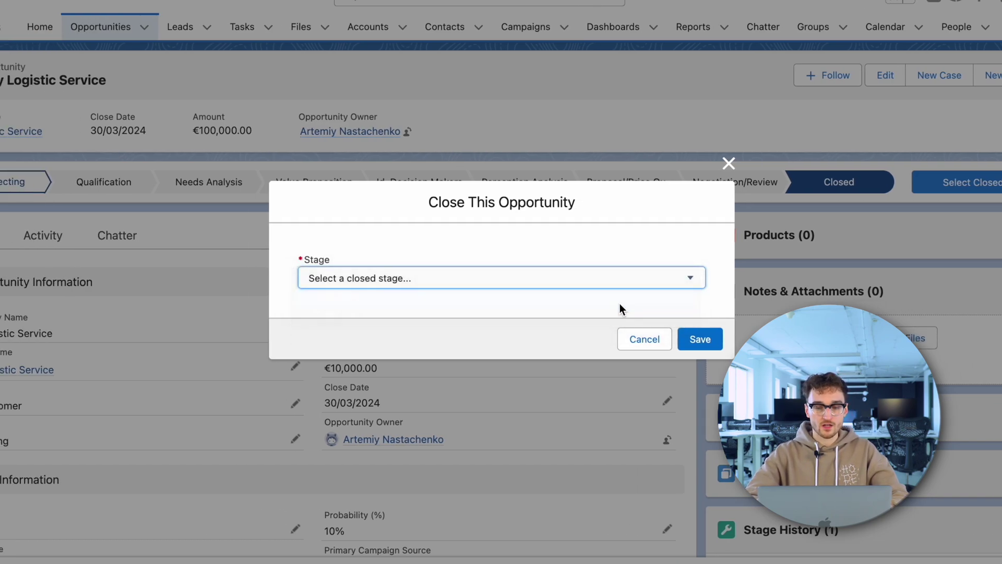
click(700, 339)
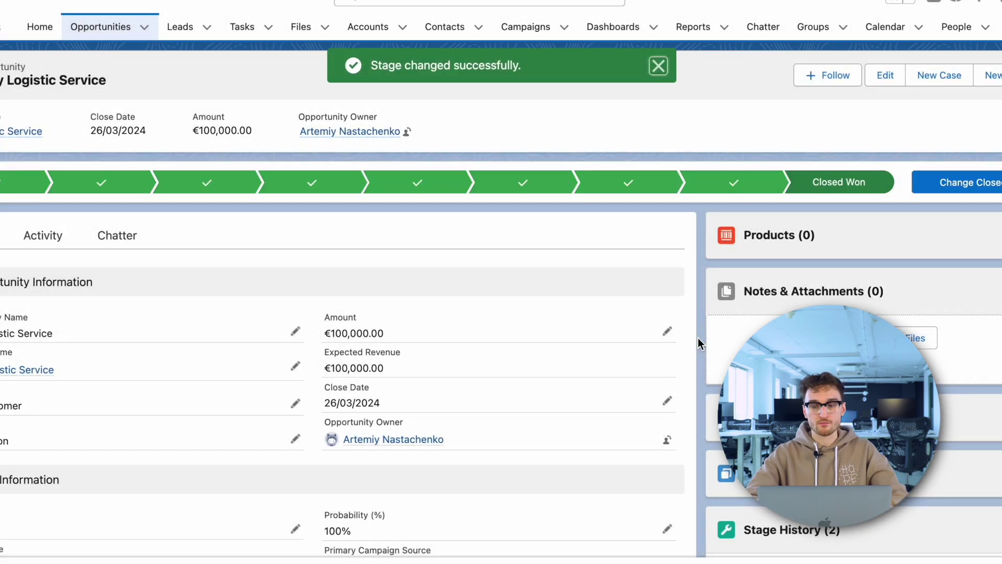